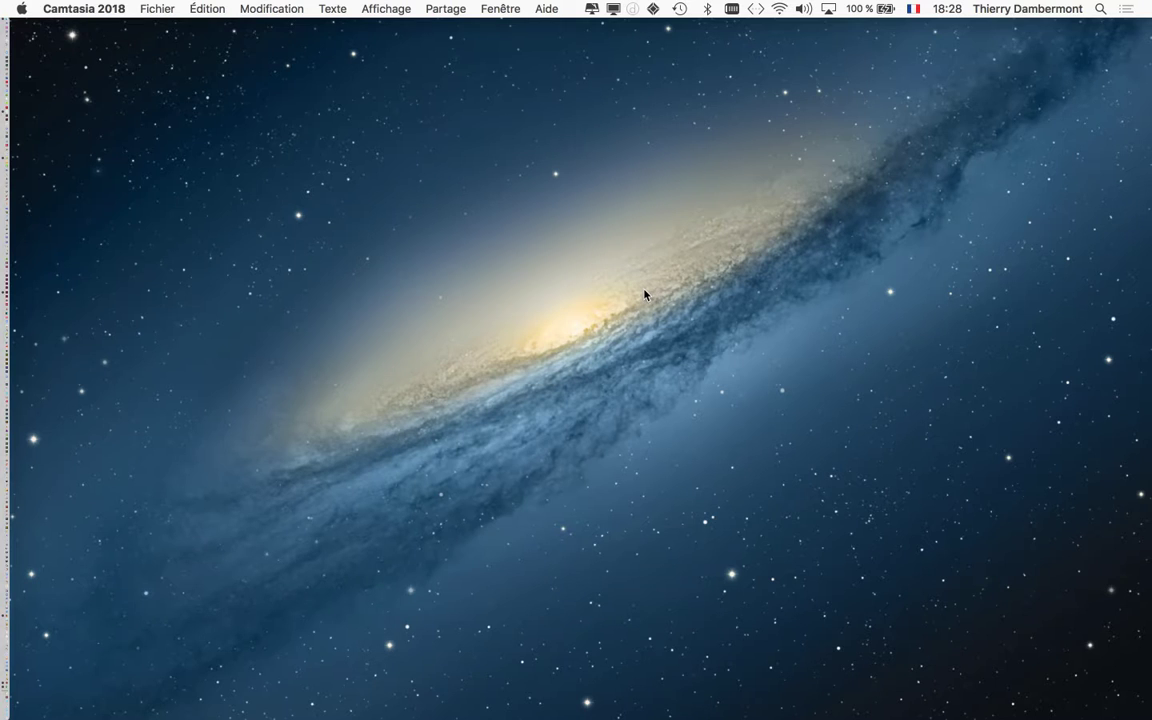
Switch to Adobe InDesign CC 2018 using the macOS app switcher.
{"action": "key", "text": "super+Tab"}
{"action": "key", "text": "super+Tab"}
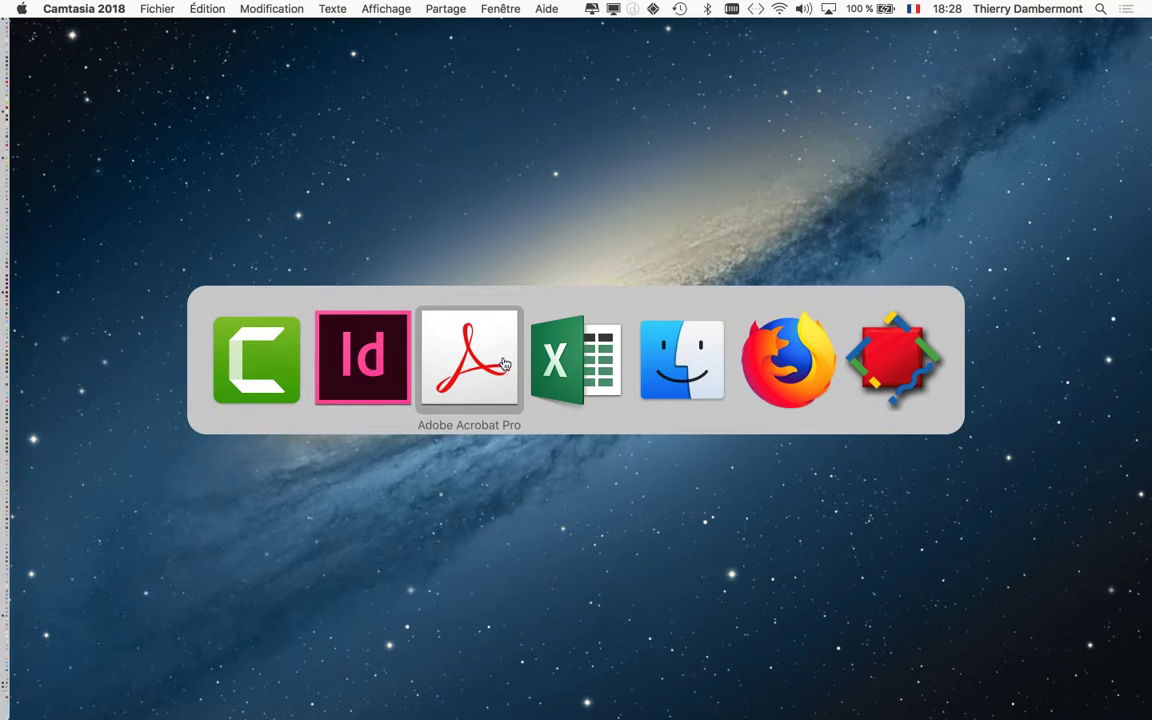
{"action": "left_click", "coordinate": [371, 387]}
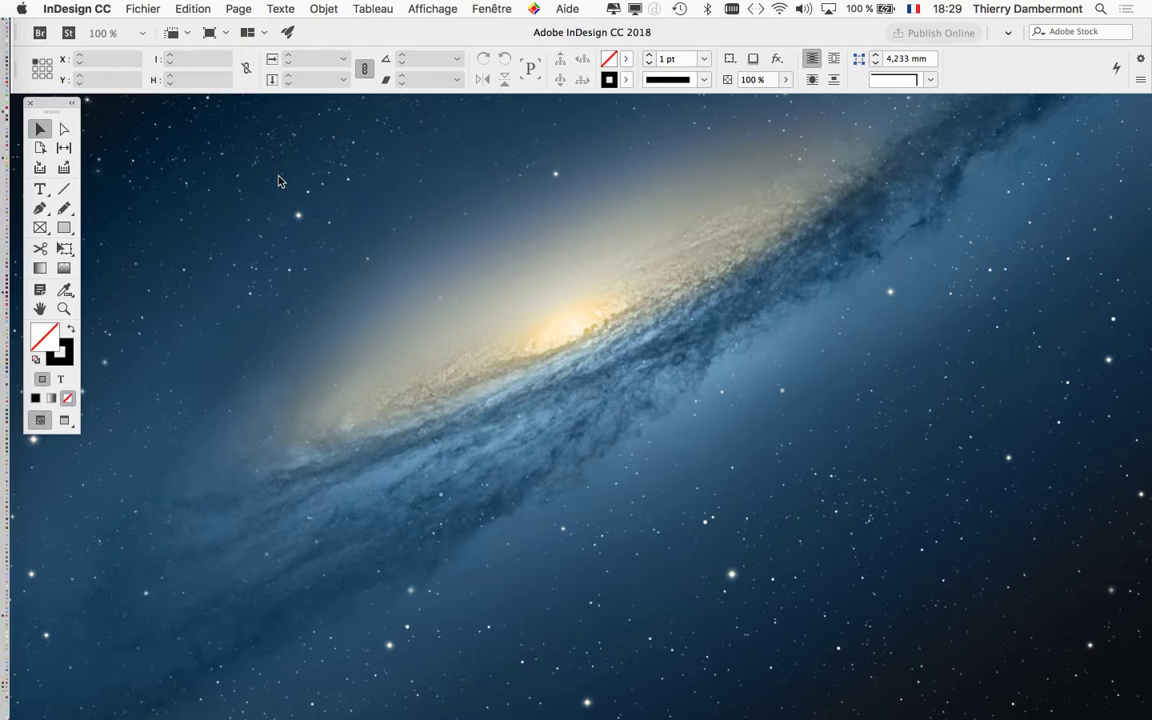
Start a new document via Fichier > Nouveau and show the Web presets in pixels.
{"action": "left_click", "coordinate": [143, 9]}
{"action": "mouse_move", "coordinate": [157, 28]}
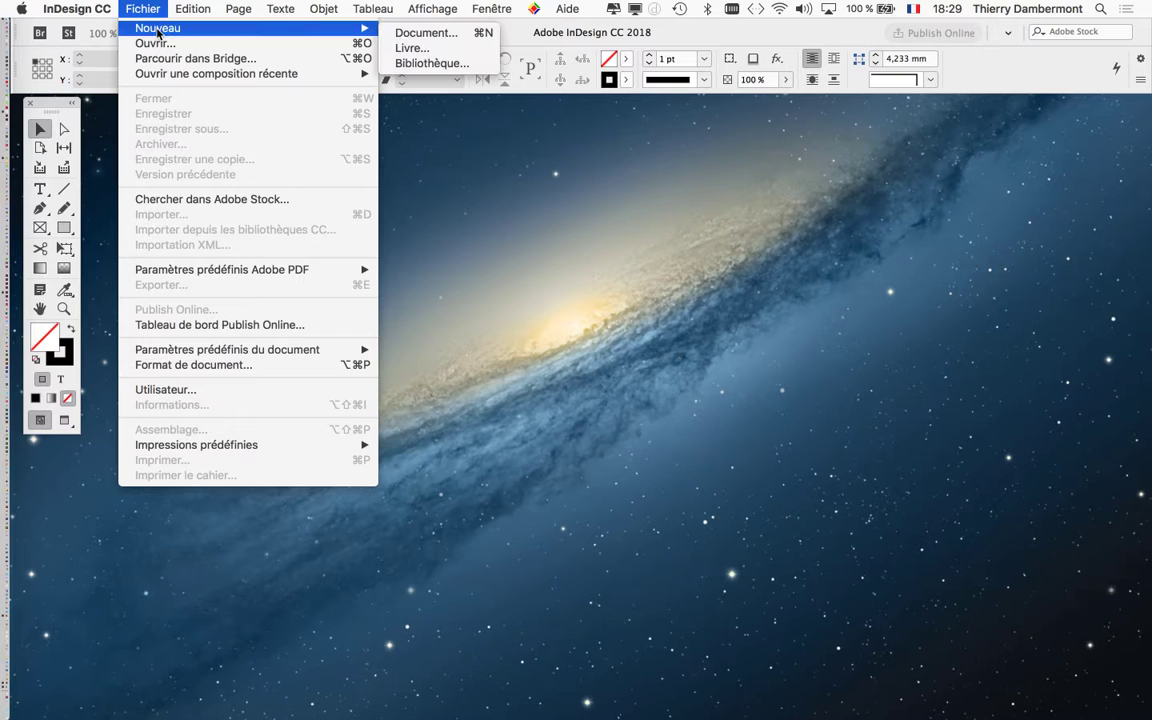
{"action": "left_click", "coordinate": [420, 33]}
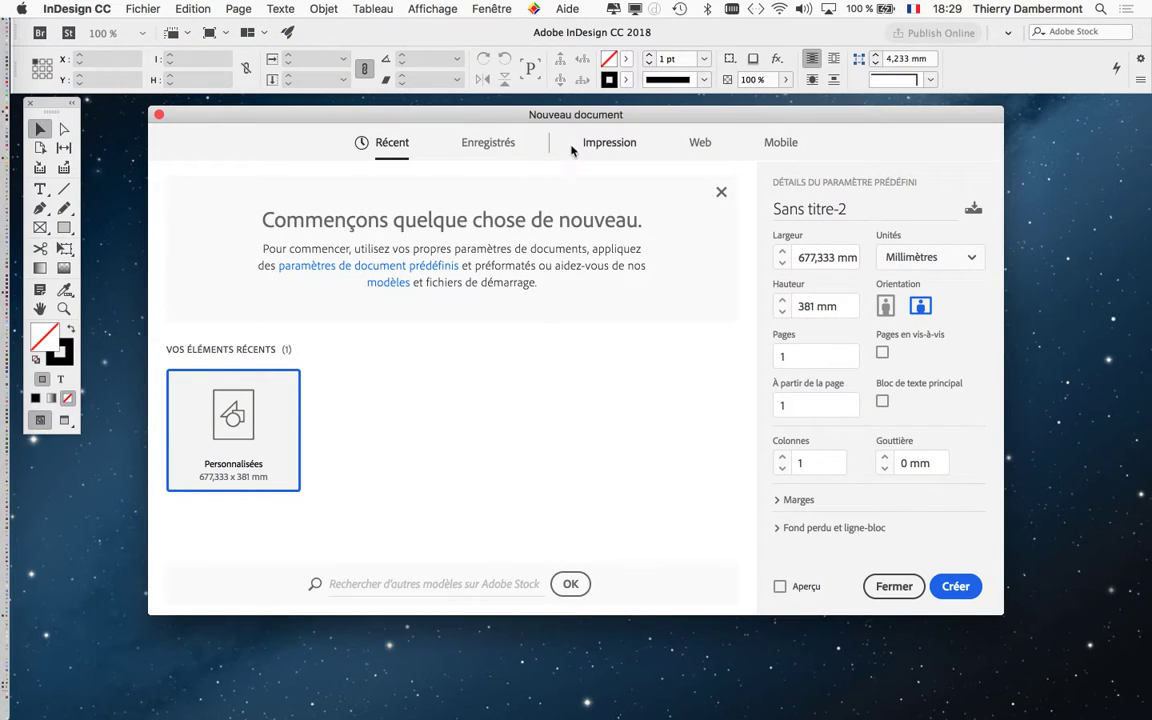
{"action": "left_click", "coordinate": [701, 146]}
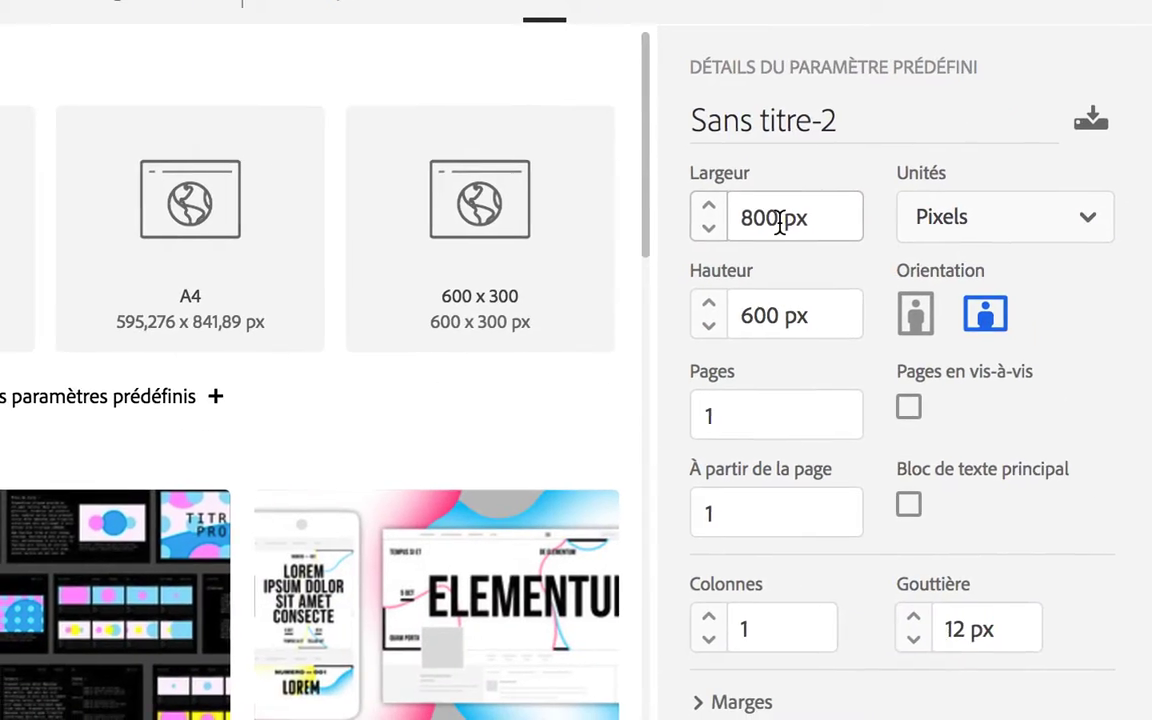
Create a blank web document 1920 px wide by 1080 px high.
{"action": "double_click", "coordinate": [778, 218]}
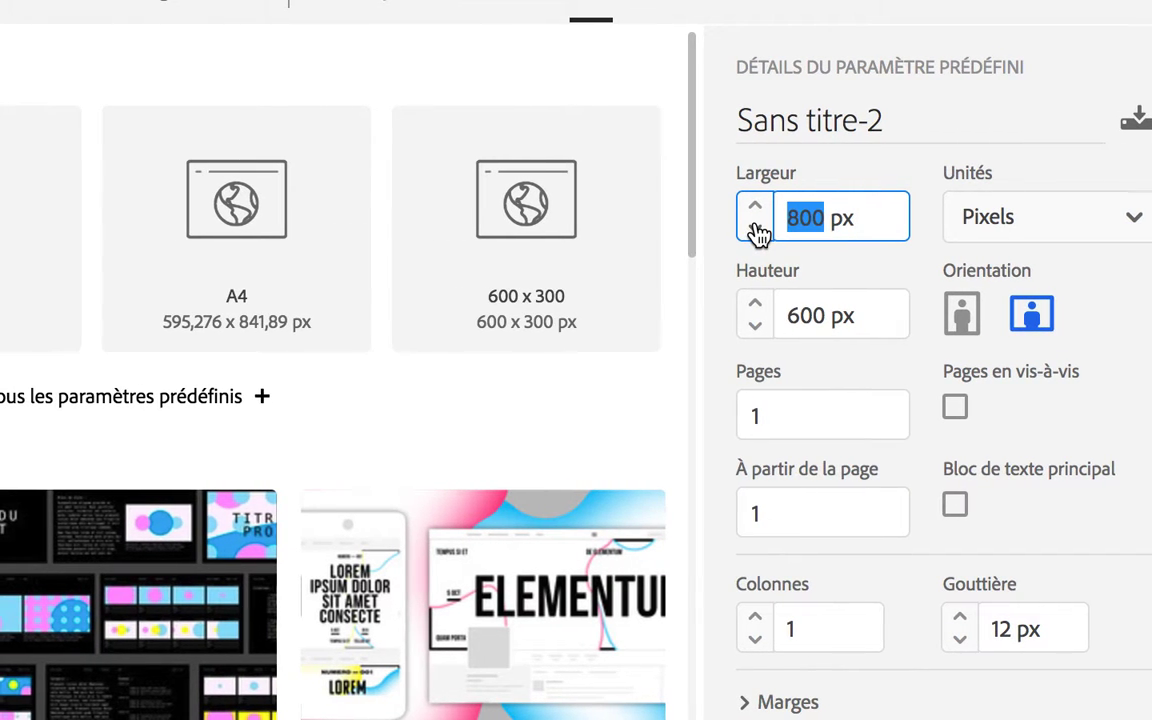
{"action": "type", "text": "1920"}
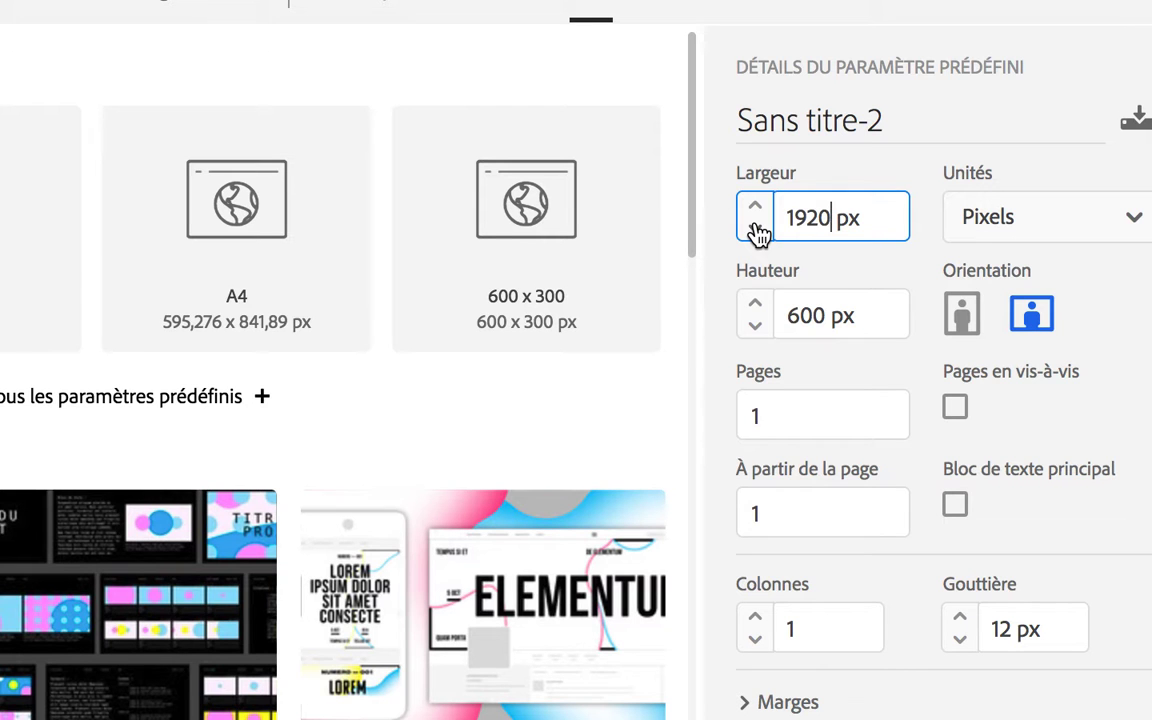
{"action": "key", "text": "Tab"}
{"action": "type", "text": "1080"}
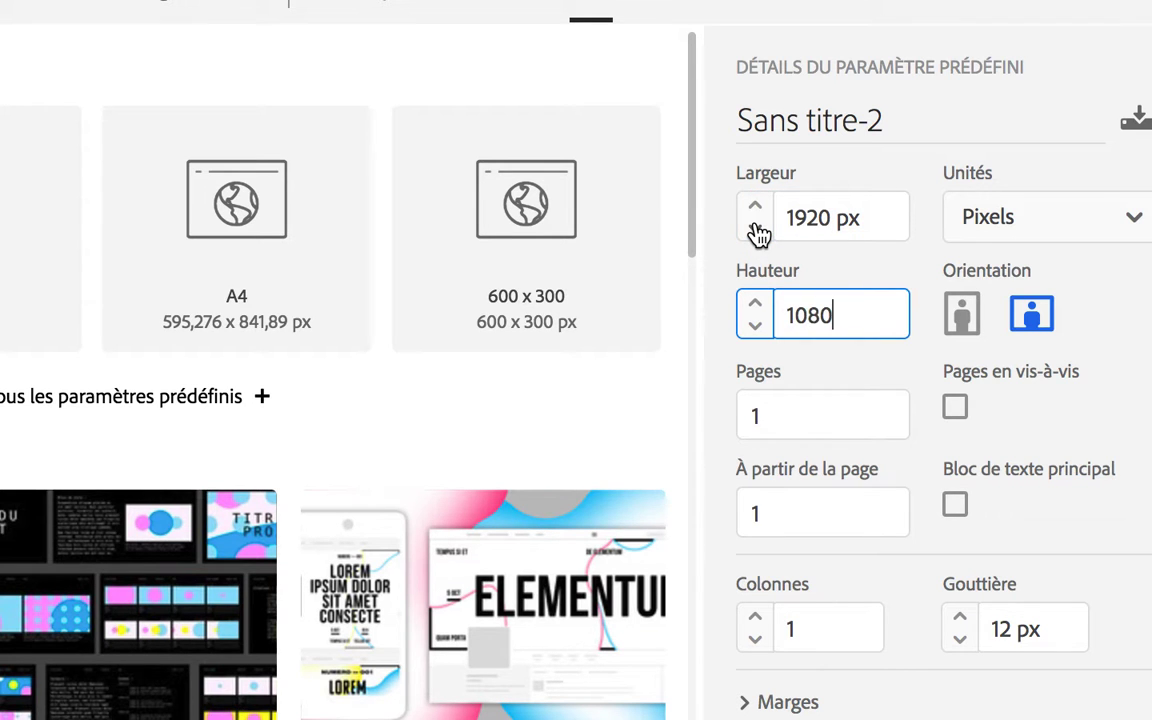
{"action": "key", "text": "Tab"}
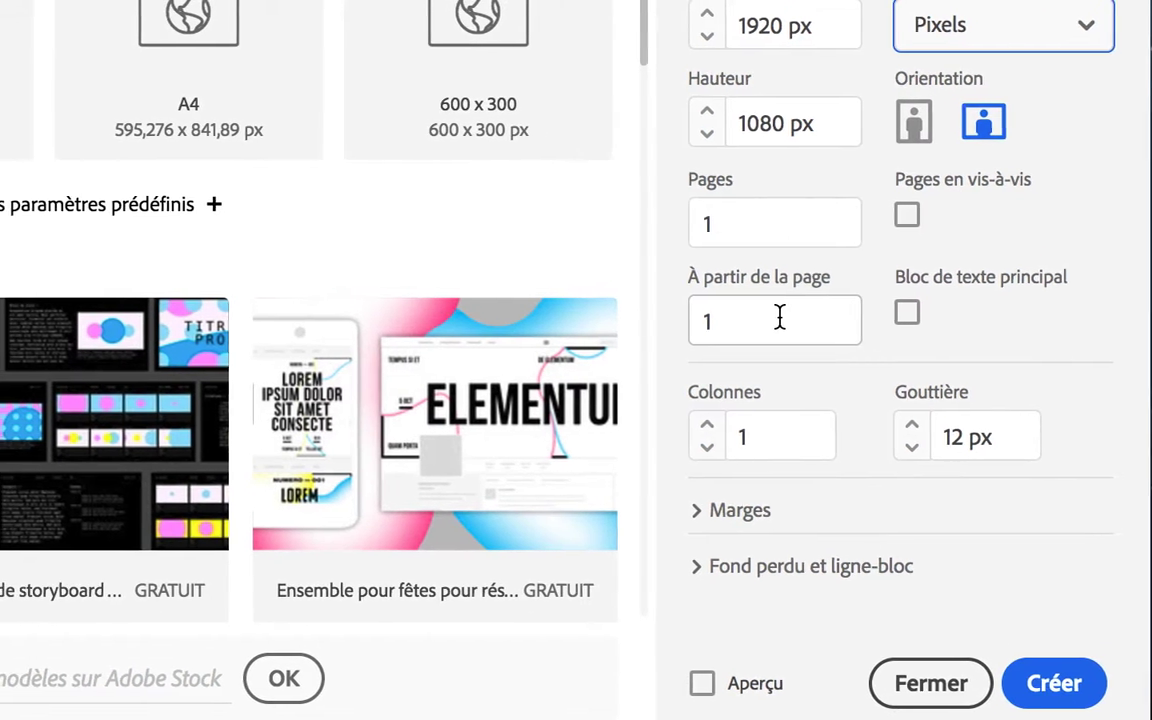
{"action": "left_click", "coordinate": [735, 307]}
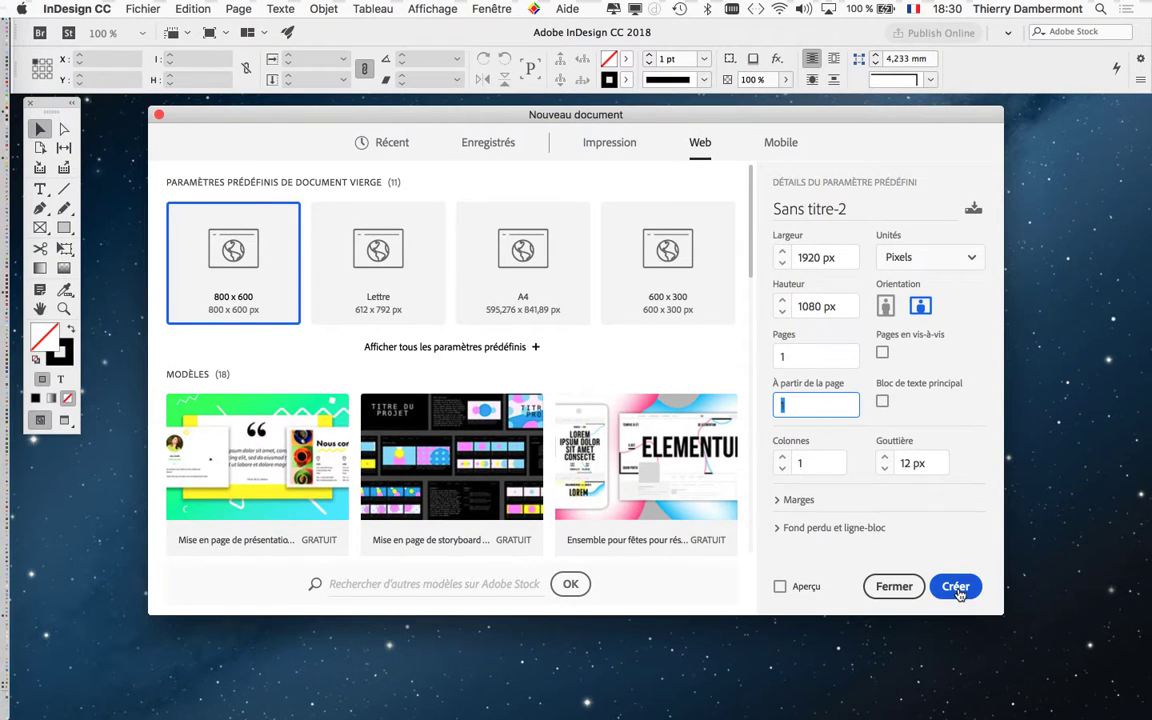
{"action": "left_click", "coordinate": [955, 586]}
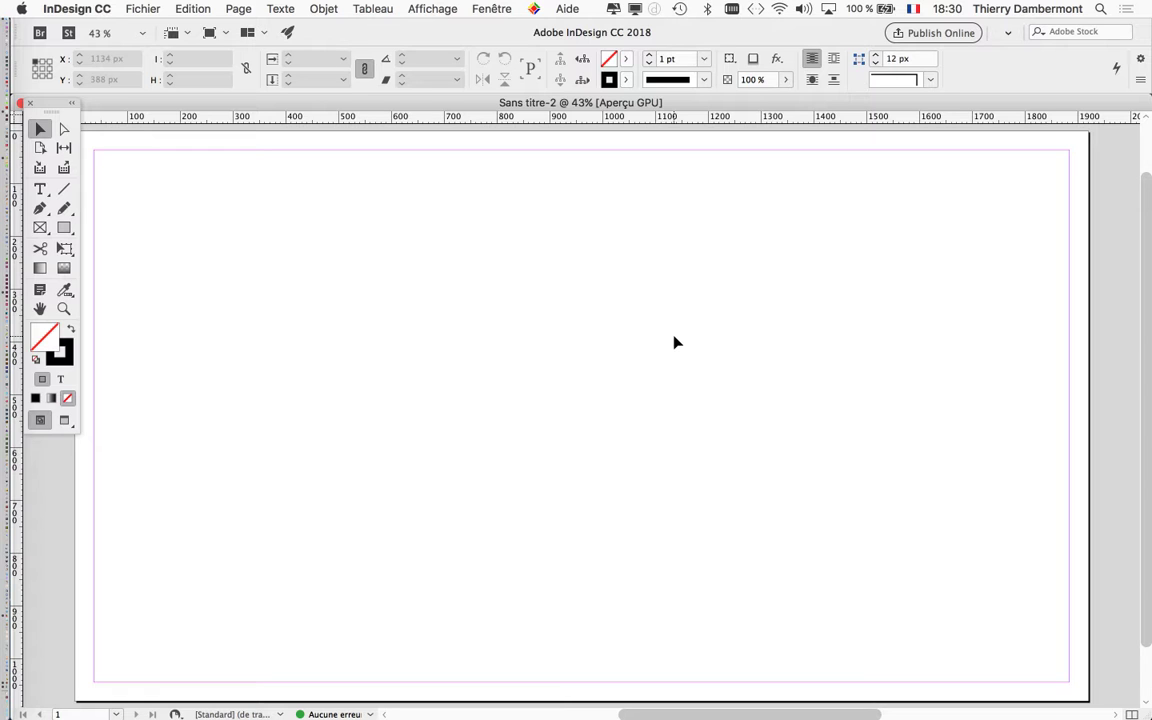
Open the Fenêtre menu to list the available panels.
{"action": "left_click", "coordinate": [490, 9]}
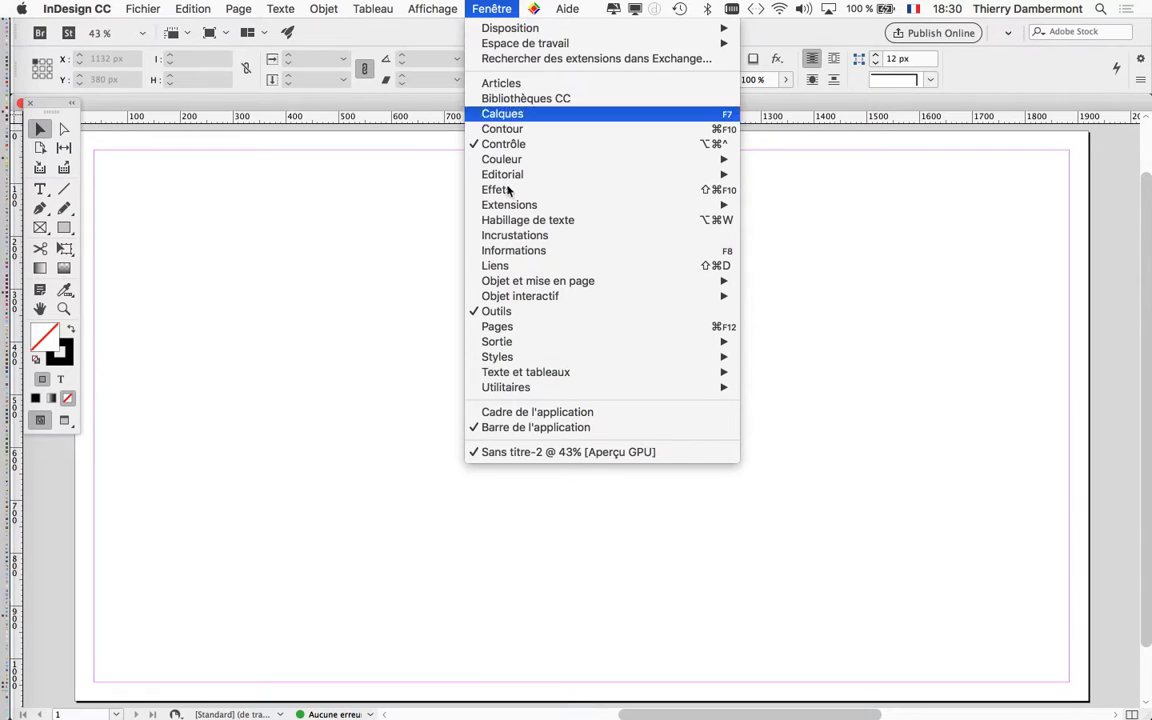
Show the Pages panel, make it smaller and move it lower over the page.
{"action": "left_click", "coordinate": [563, 327]}
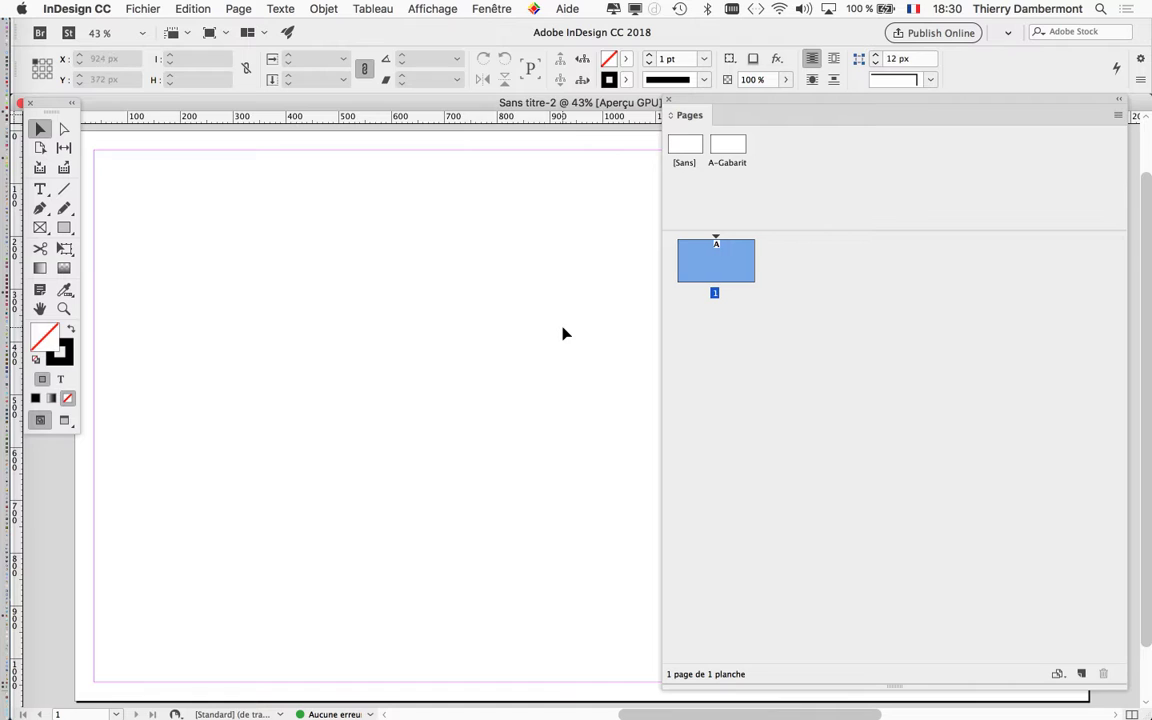
{"action": "left_click_drag", "start_coordinate": [1125, 685], "coordinate": [962, 374]}
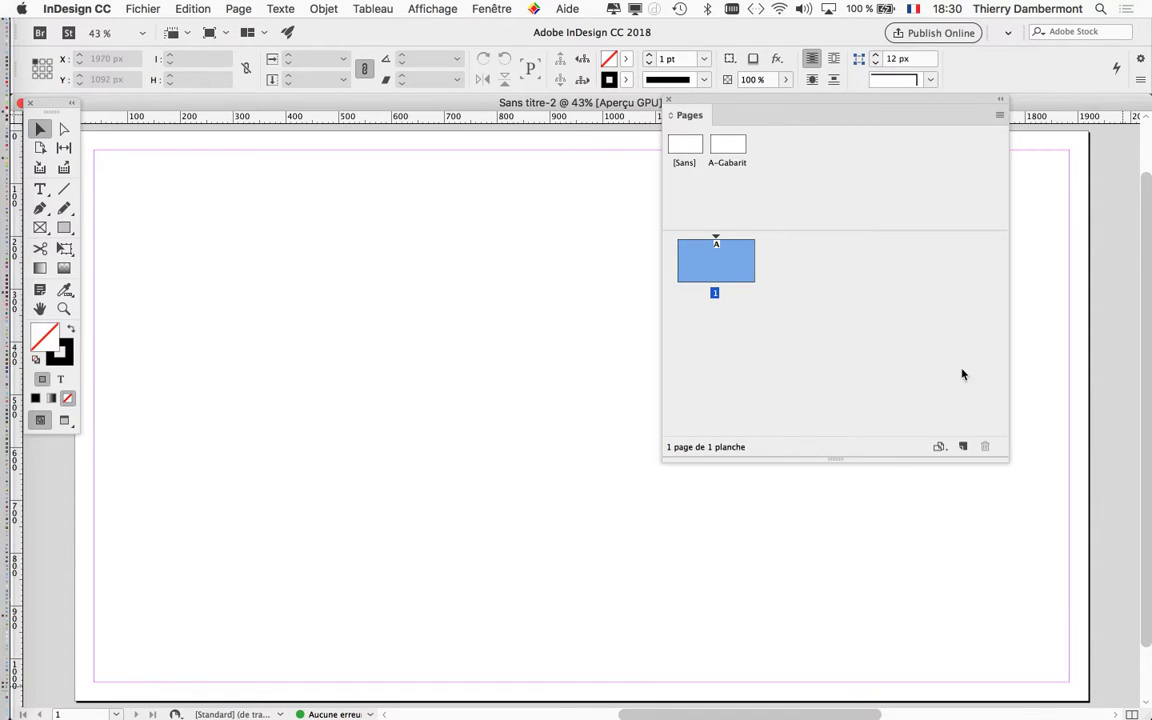
{"action": "left_click_drag", "start_coordinate": [700, 102], "coordinate": [627, 242]}
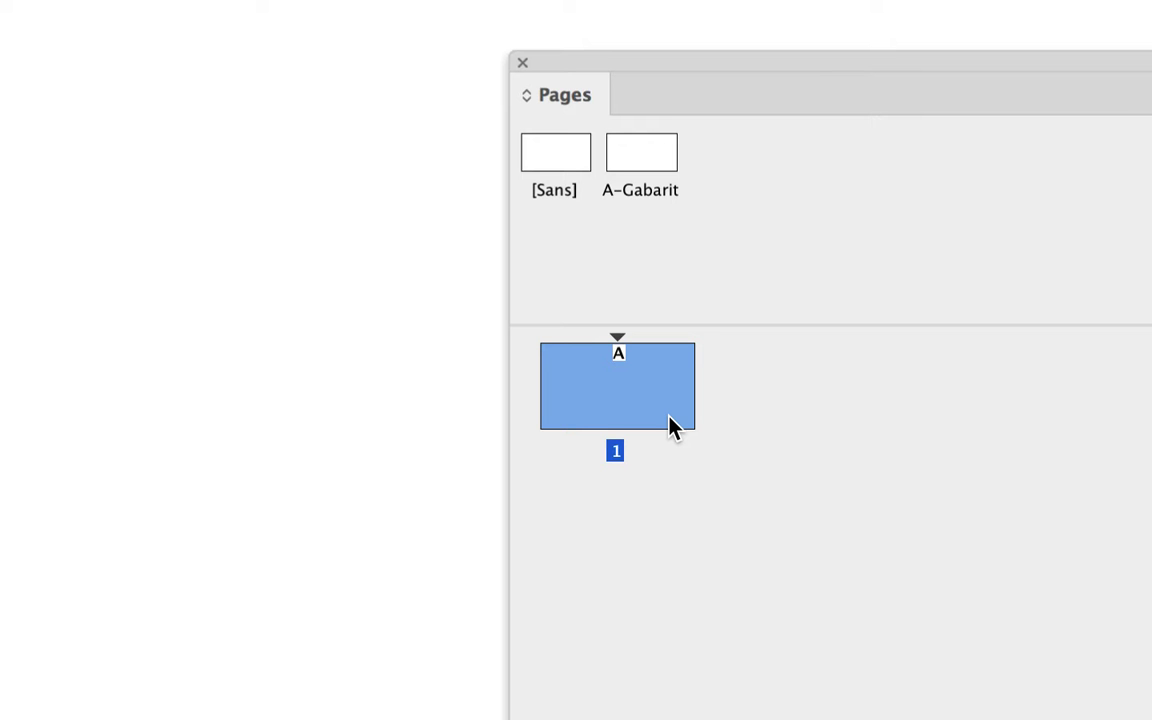
Open the A-Gabarit master for editing, shorten the document window and reposition the Pages panel.
{"action": "left_click", "coordinate": [663, 335]}
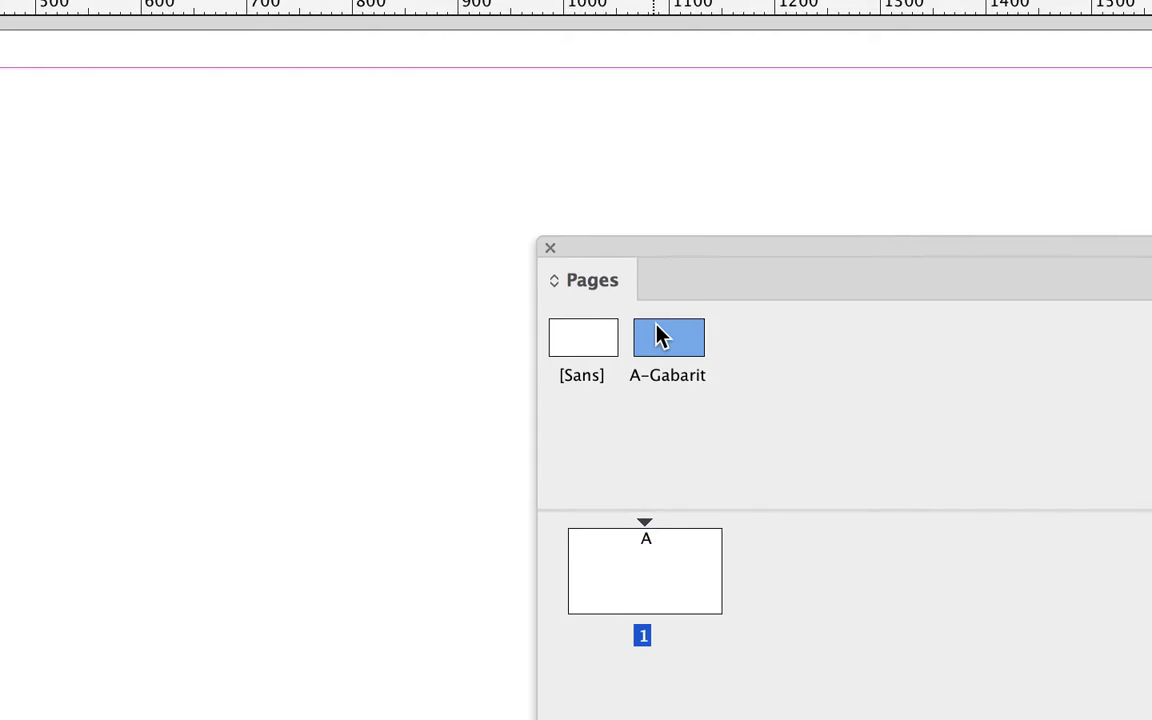
{"action": "left_click", "coordinate": [667, 340]}
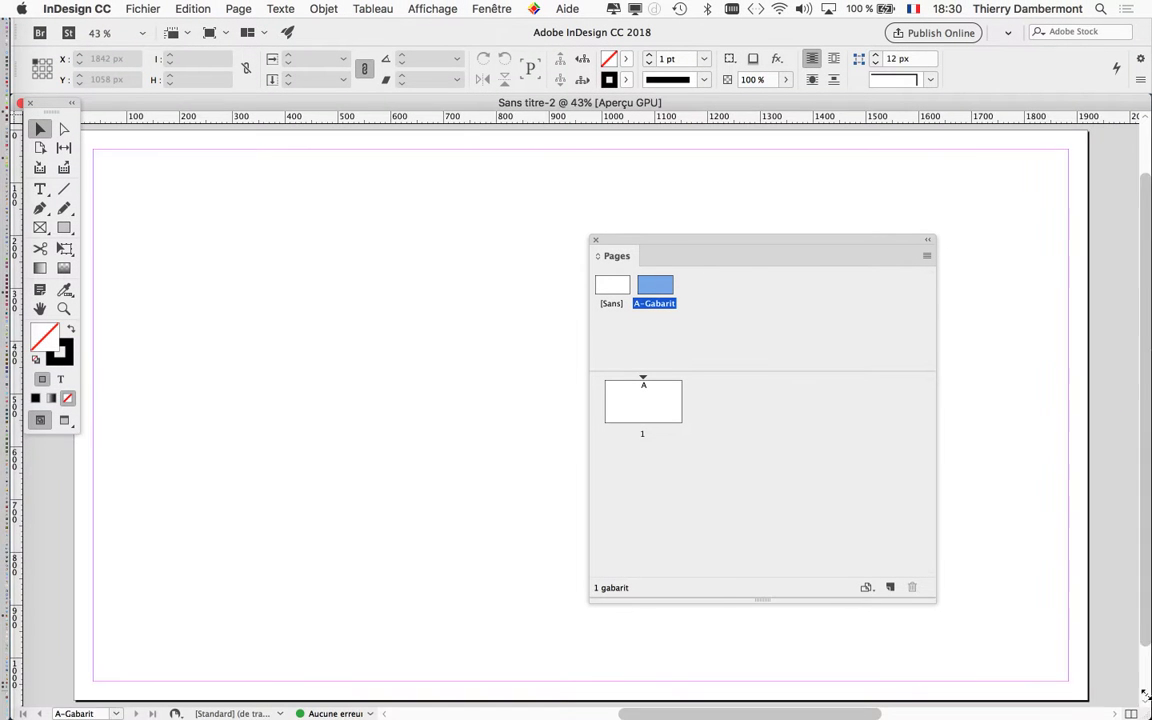
{"action": "left_click_drag", "start_coordinate": [55, 718], "coordinate": [55, 603]}
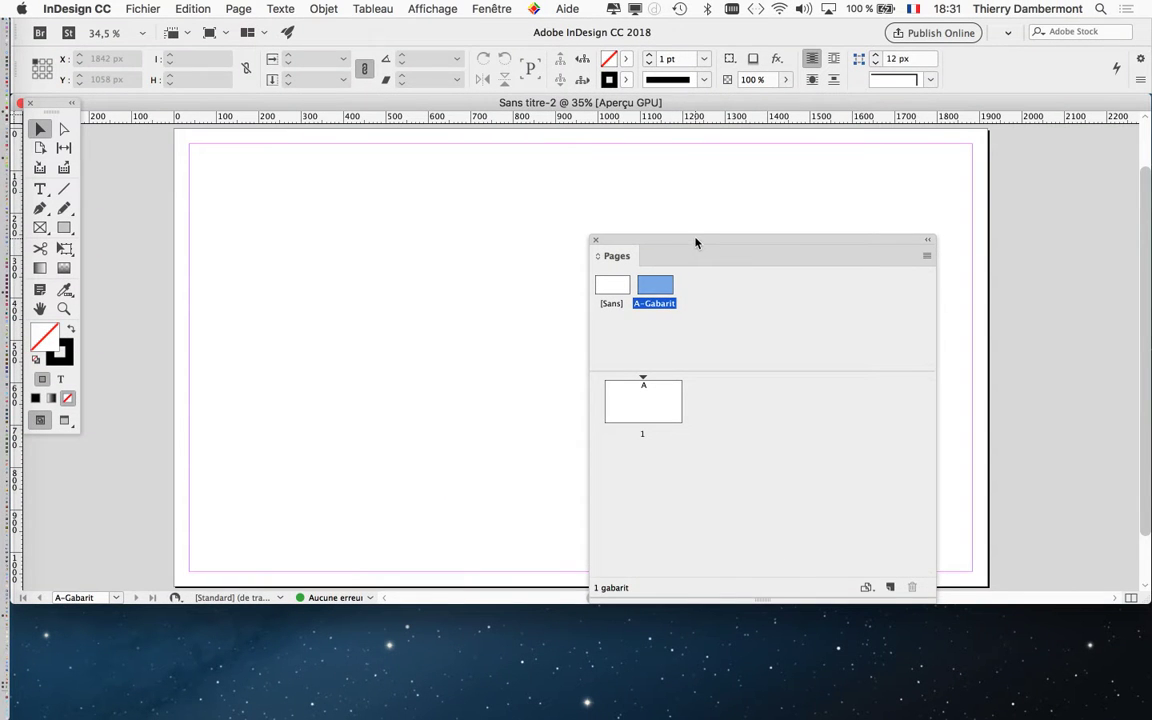
{"action": "left_click_drag", "start_coordinate": [696, 242], "coordinate": [826, 283]}
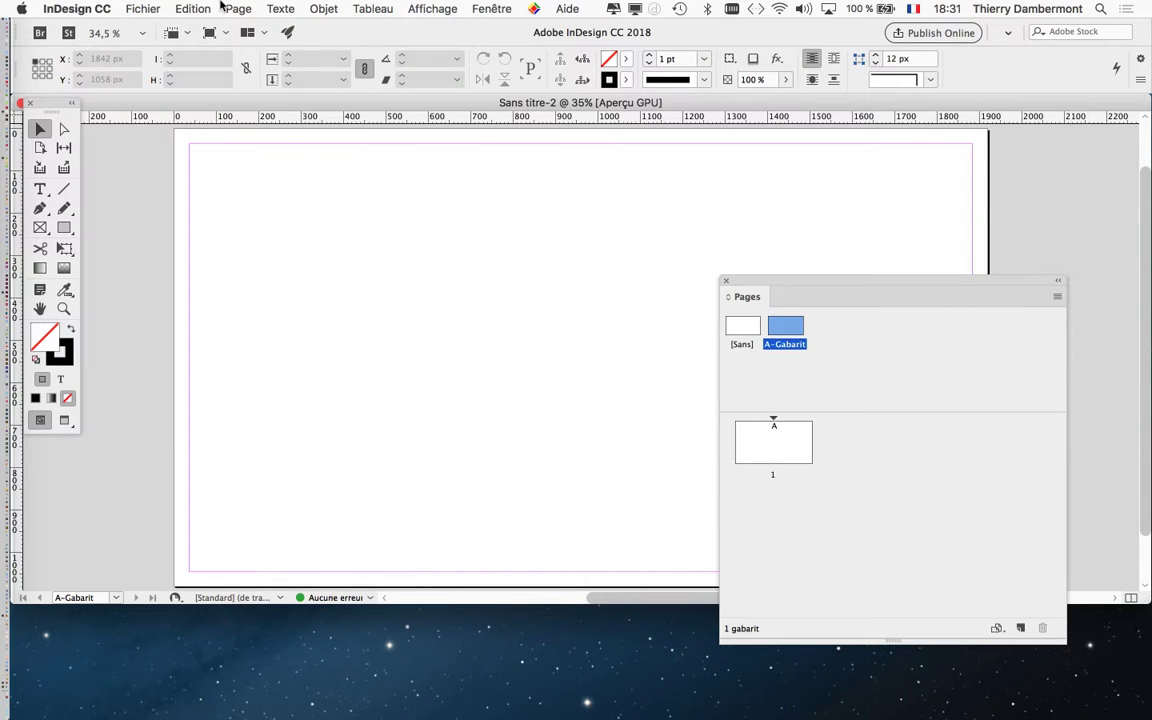
{"action": "left_click", "coordinate": [236, 8]}
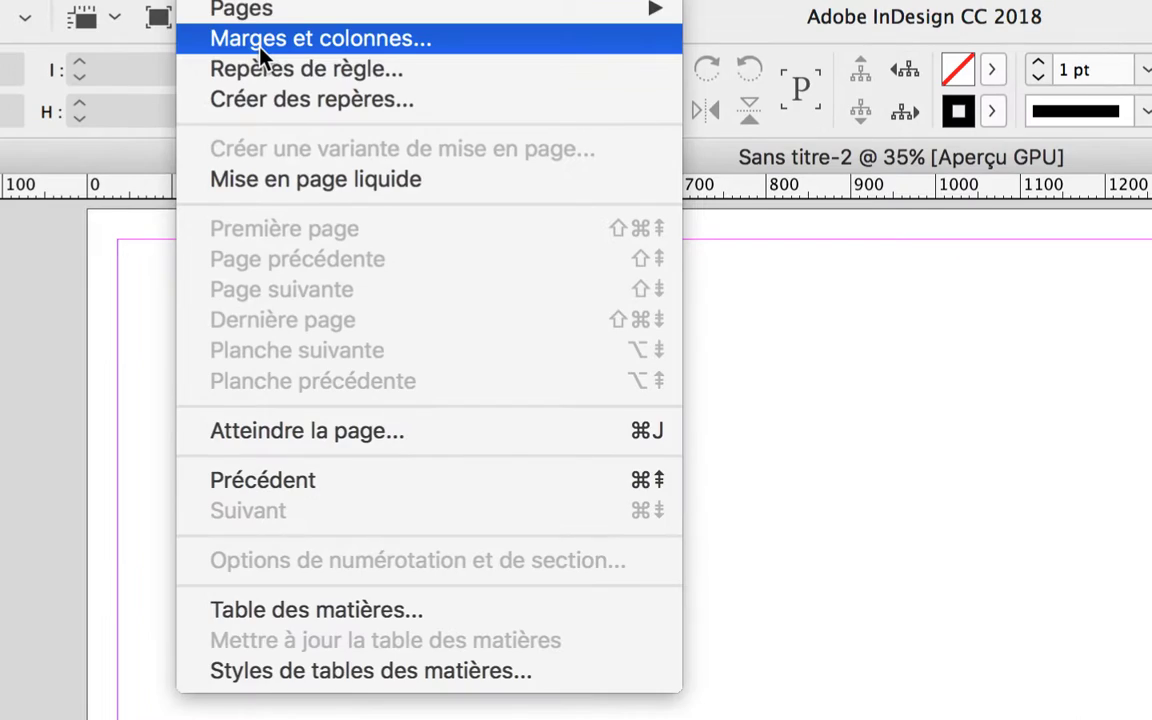
Set all four A-Gabarit margins to 0 px and apply A-Gabarit to page 1.
{"action": "left_click", "coordinate": [262, 44]}
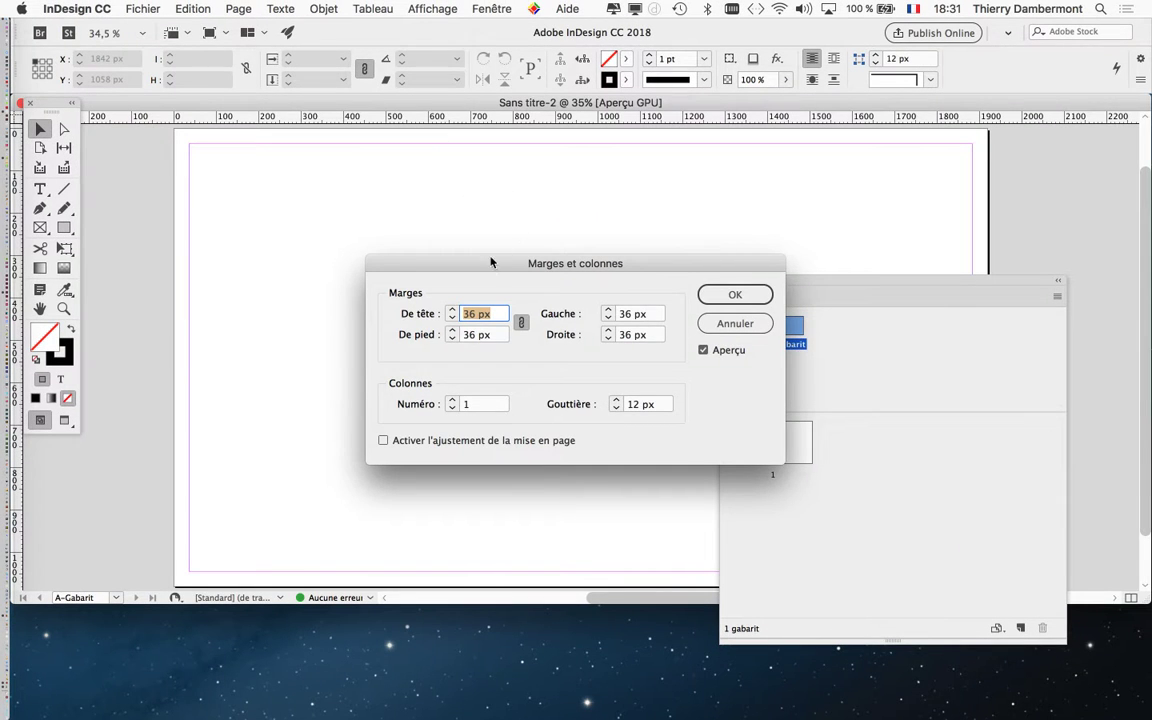
{"action": "left_click_drag", "start_coordinate": [489, 261], "coordinate": [369, 220]}
{"action": "type", "text": "0"}
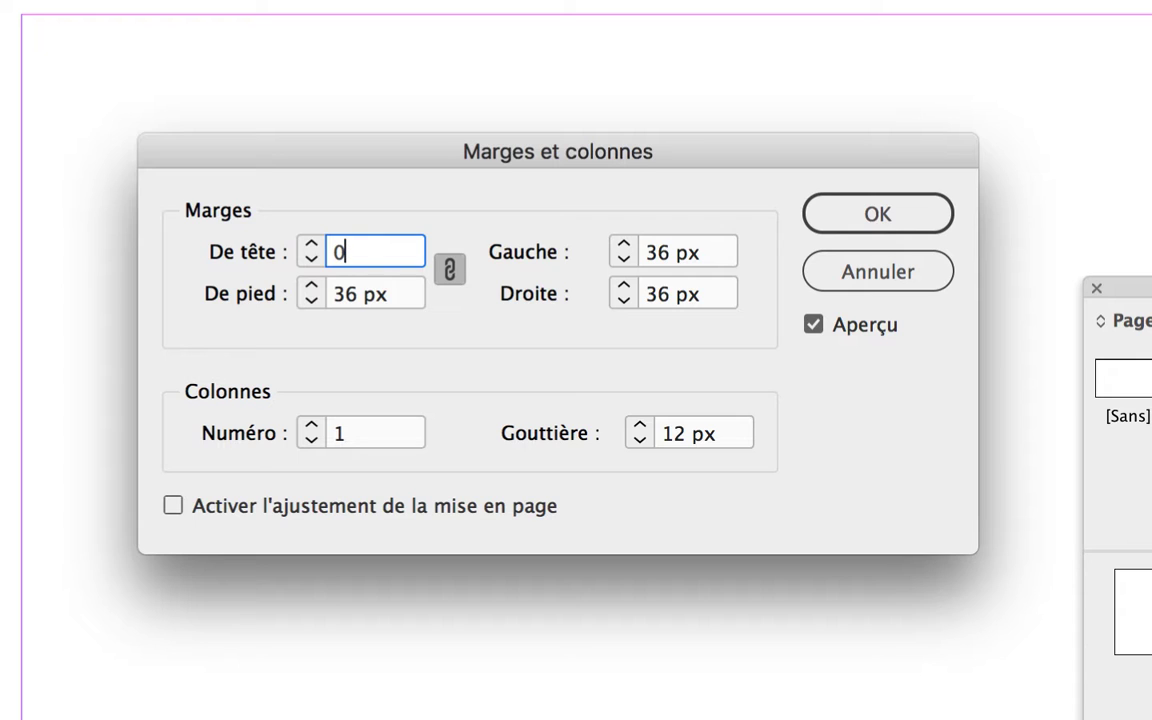
{"action": "key", "text": "Tab"}
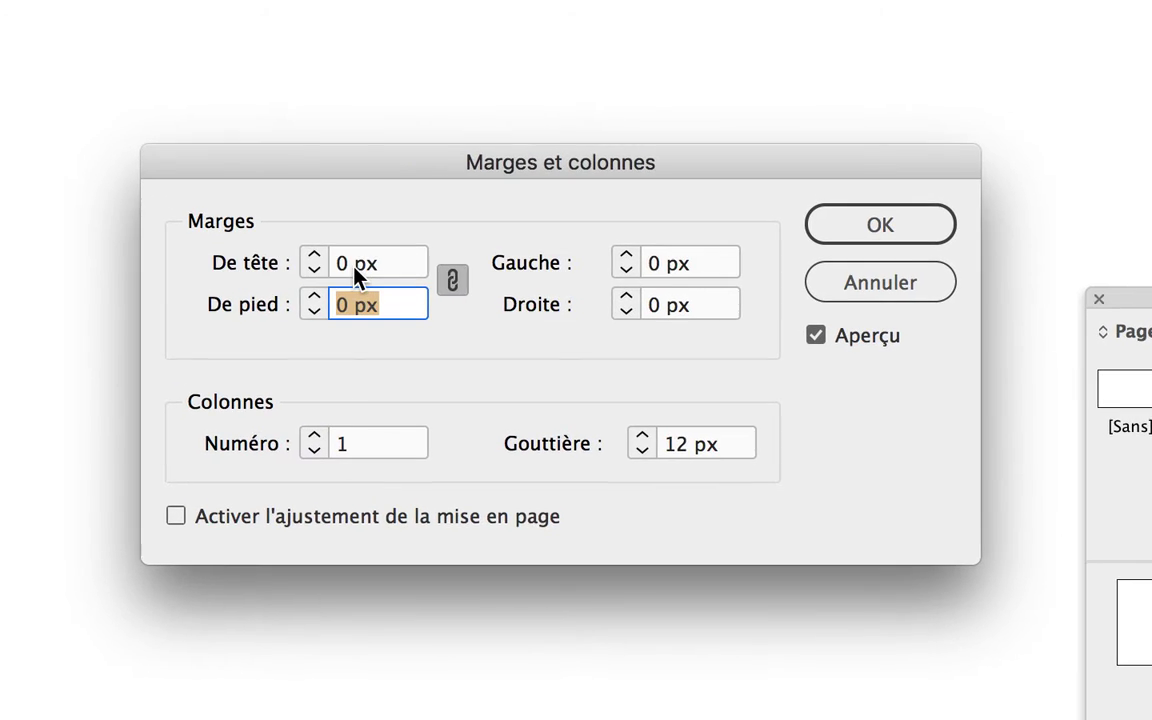
{"action": "double_click", "coordinate": [347, 265]}
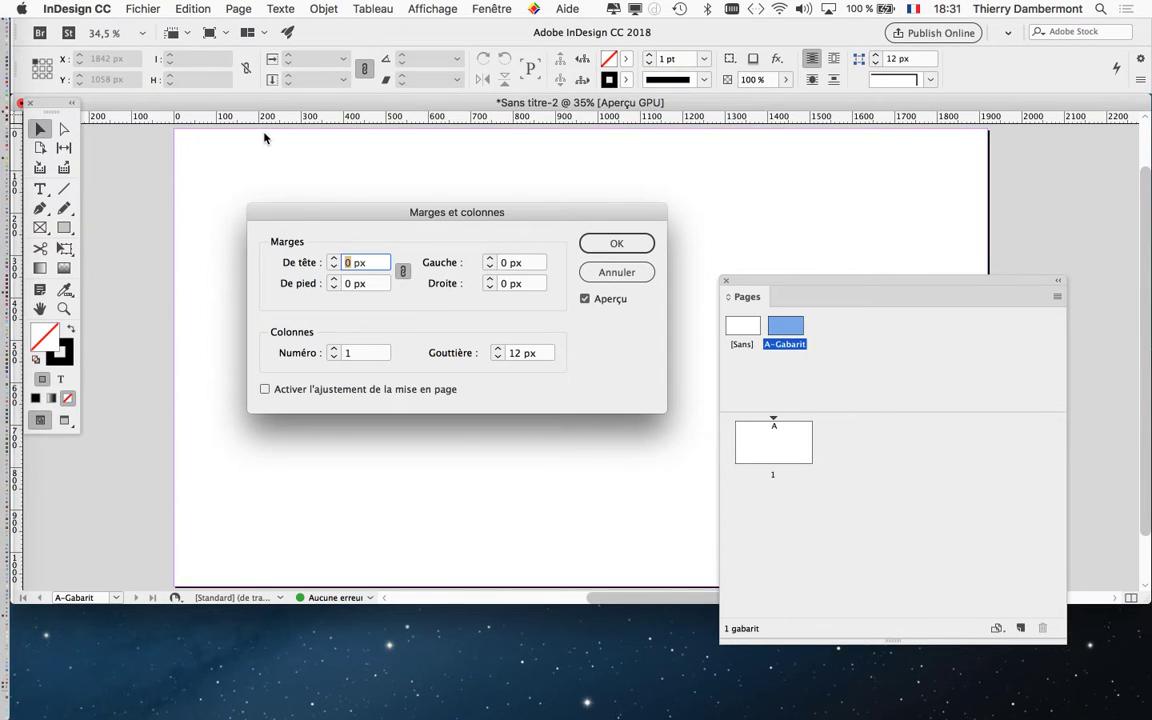
{"action": "left_click", "coordinate": [616, 244]}
{"action": "left_click_drag", "start_coordinate": [785, 325], "coordinate": [795, 455]}
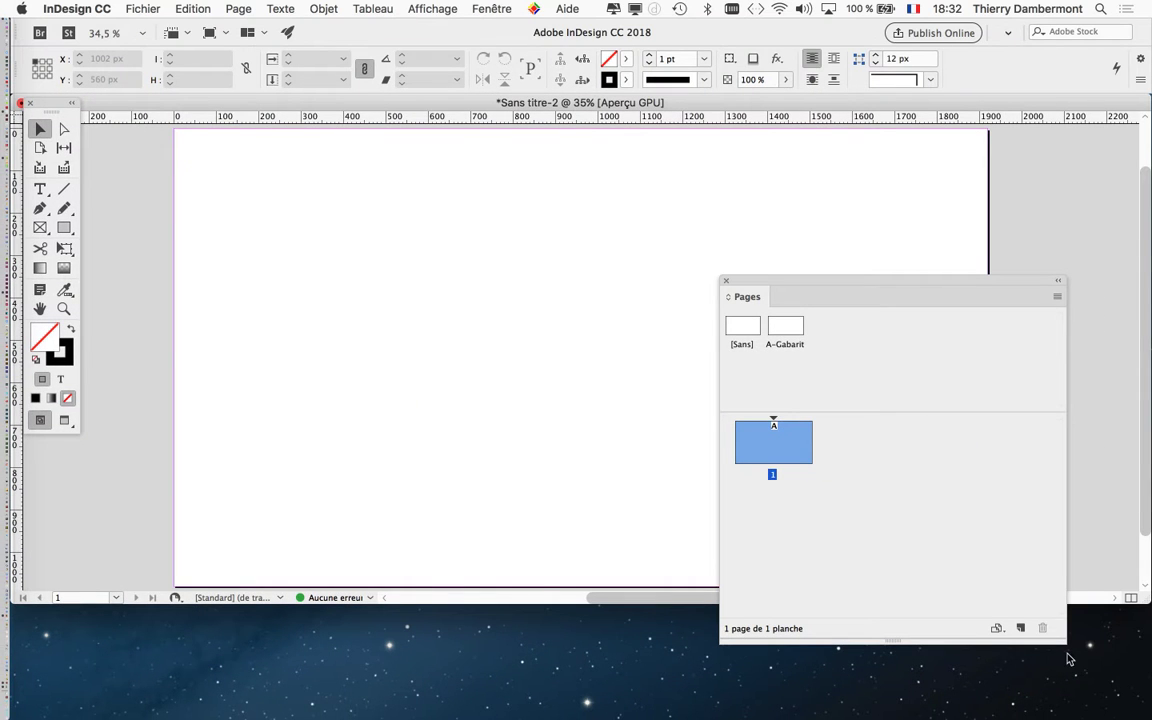
Make the Pages panel narrower and shorter, parked over the page's lower right.
{"action": "left_click_drag", "start_coordinate": [1064, 642], "coordinate": [927, 662]}
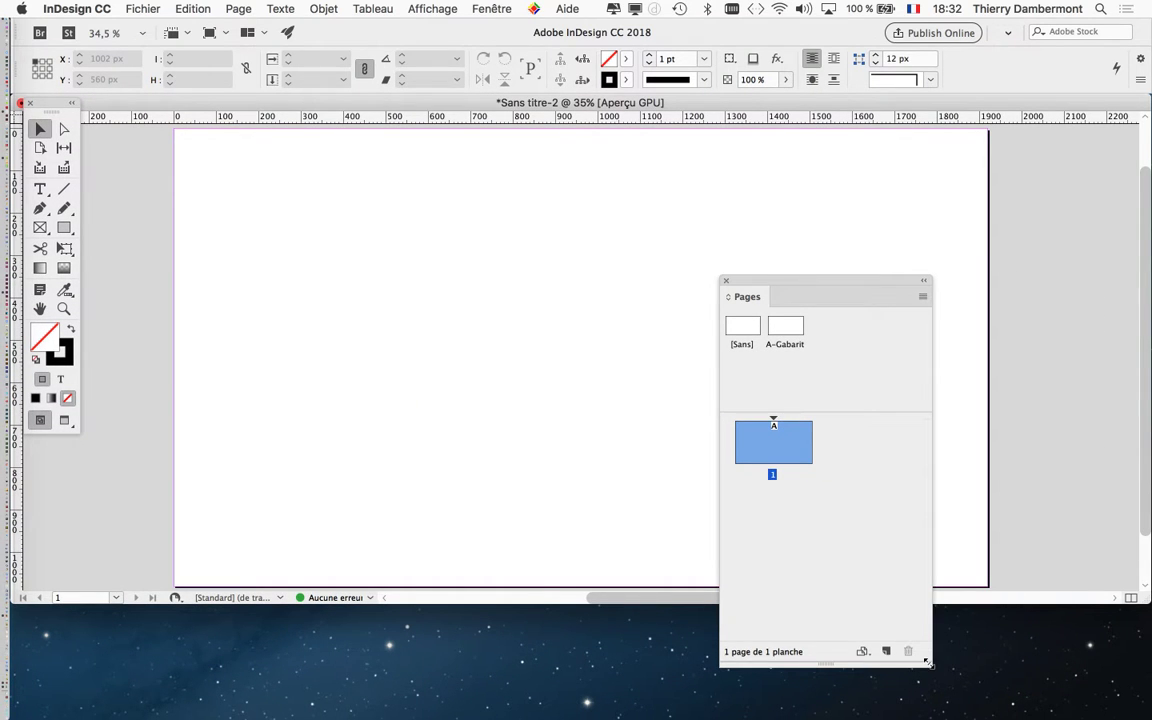
{"action": "mouse_move", "coordinate": [810, 283]}
{"action": "left_mouse_down"}
{"action": "mouse_move", "coordinate": [955, 268]}
{"action": "mouse_move", "coordinate": [955, 278]}
{"action": "left_mouse_up"}
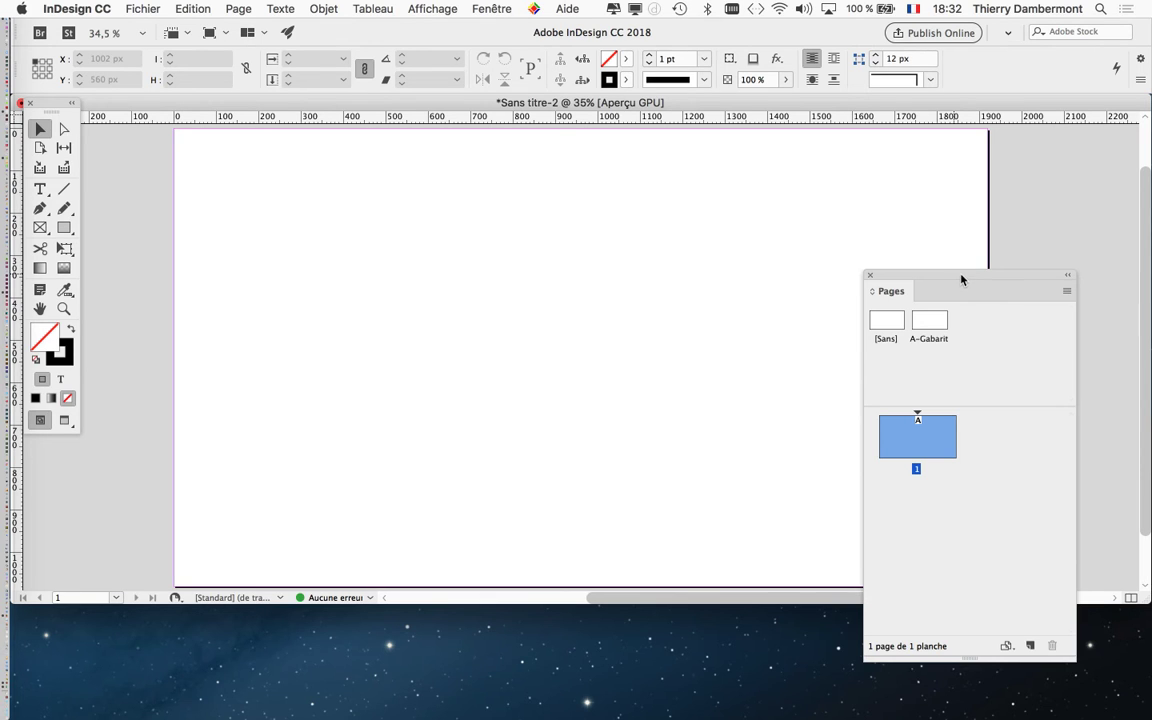
{"action": "left_click_drag", "start_coordinate": [954, 279], "coordinate": [988, 319]}
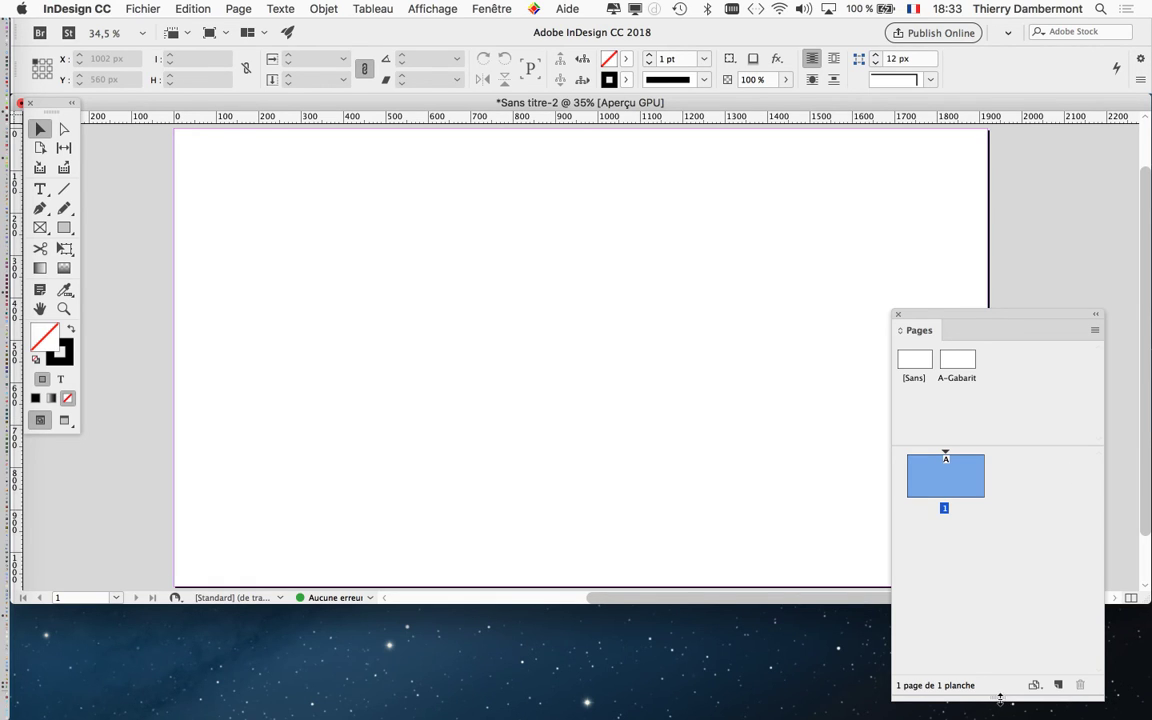
{"action": "left_click_drag", "start_coordinate": [1000, 699], "coordinate": [1000, 566]}
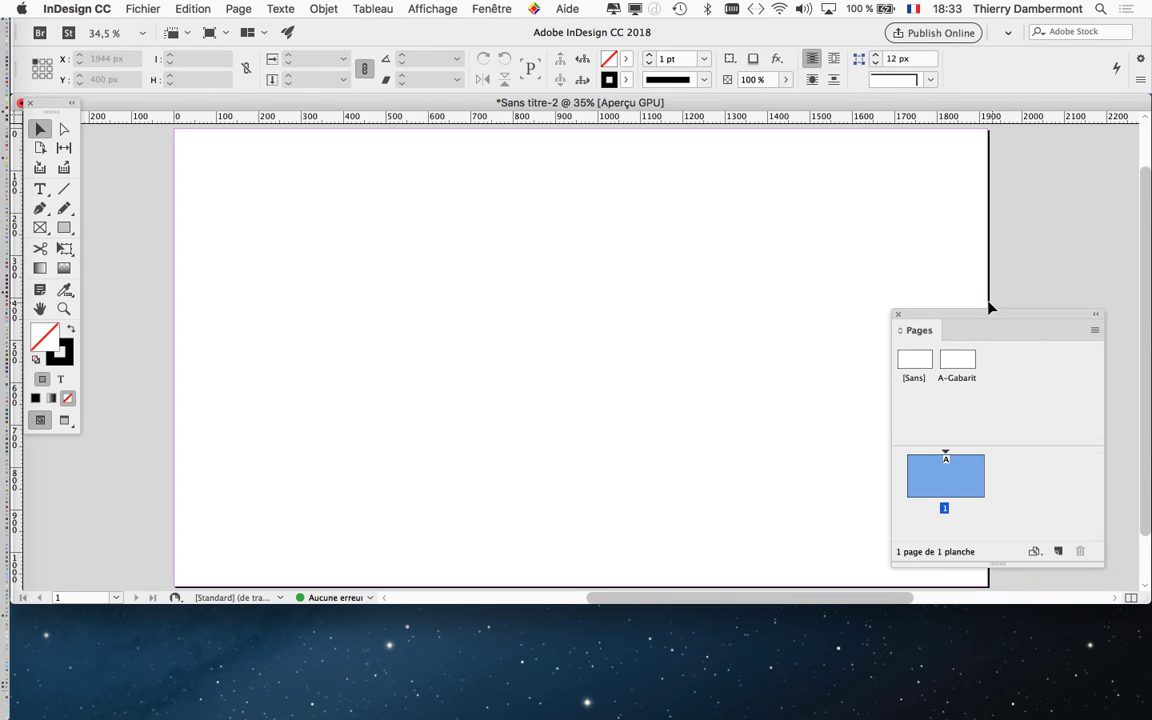
{"action": "left_click_drag", "start_coordinate": [984, 313], "coordinate": [941, 402]}
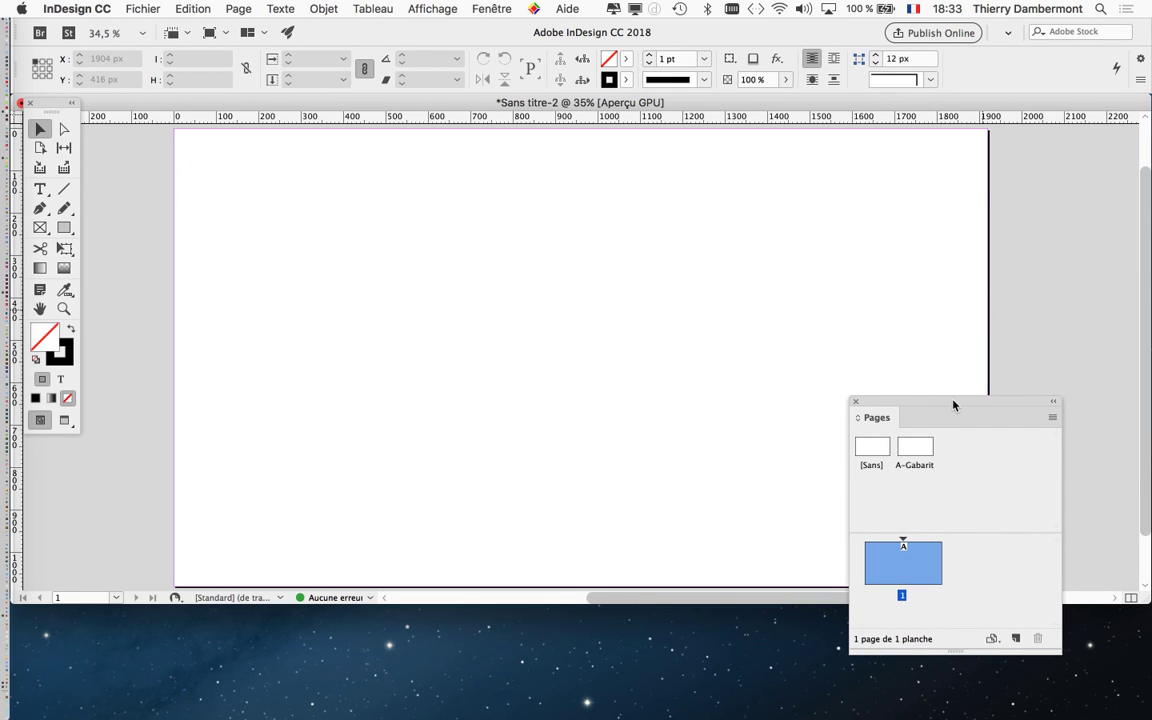